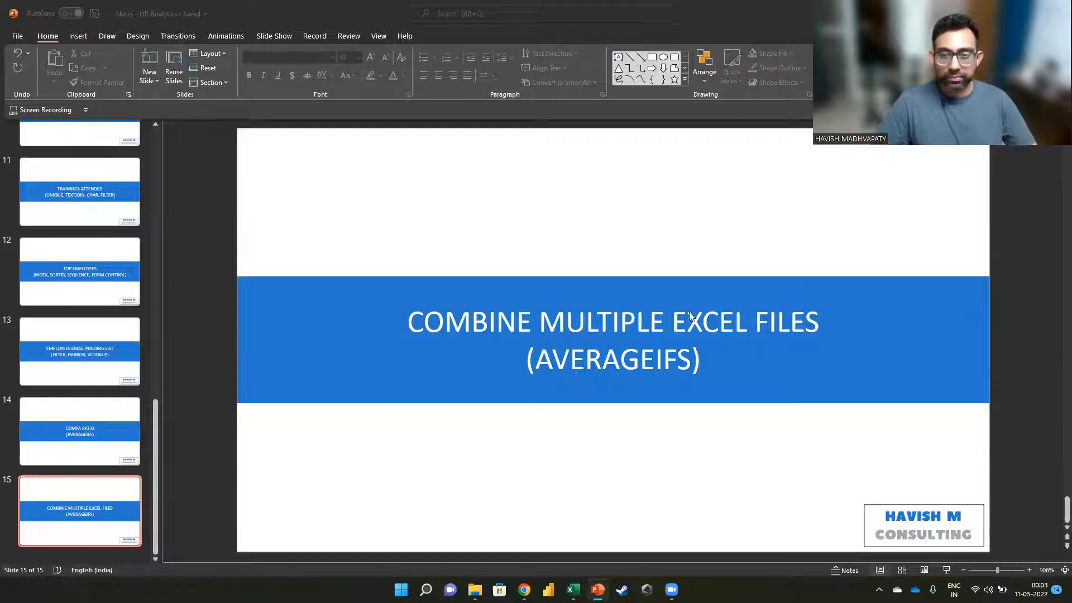
Replace the (AVERAGEIFS) line of the slide title with (POWER QUERY).
key("shift+End")
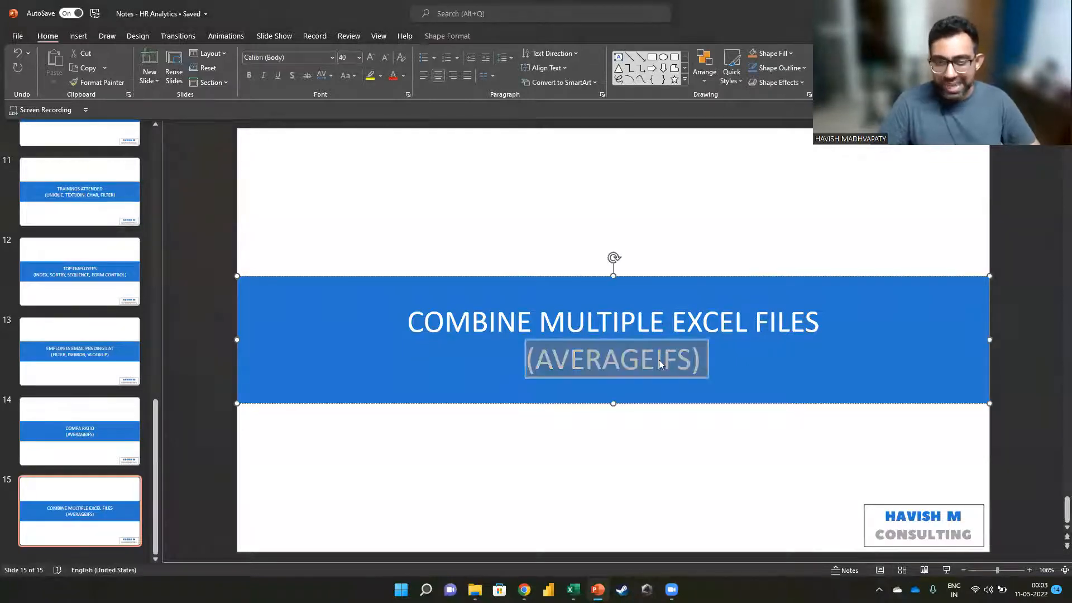
key("BackSpace")
key("BackSpace")
key("BackSpace")
type("S")
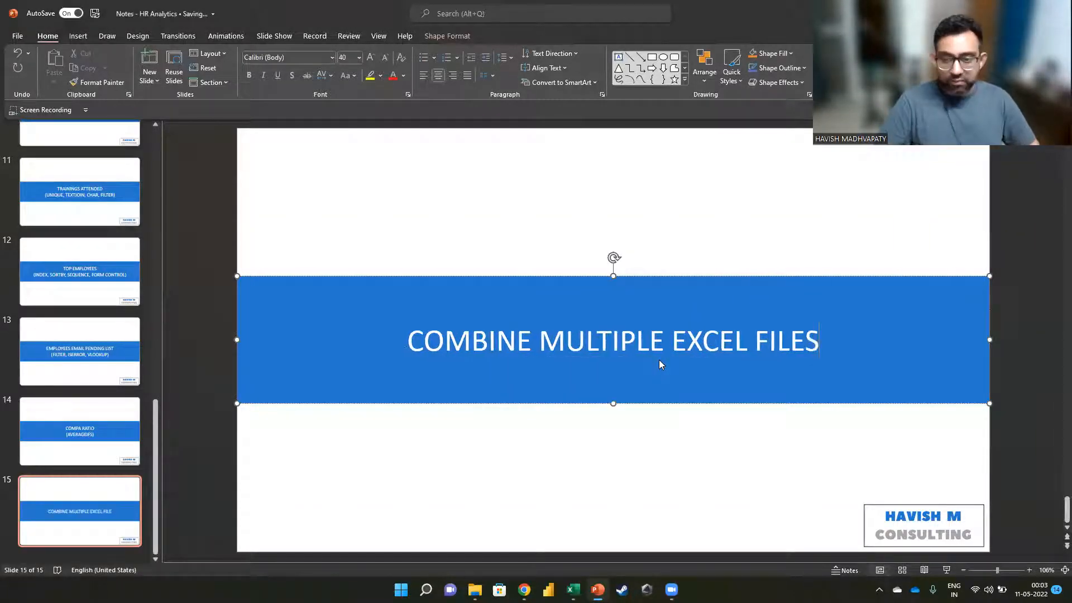
key("Return")
type("(POWER QUER")
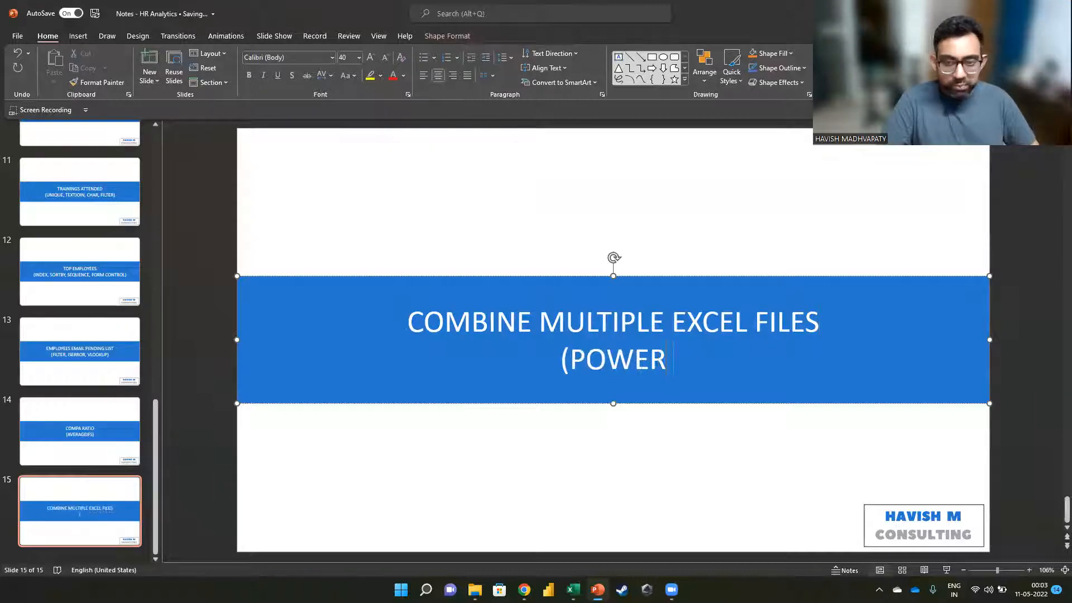
key("BackSpace")
type("RY)")
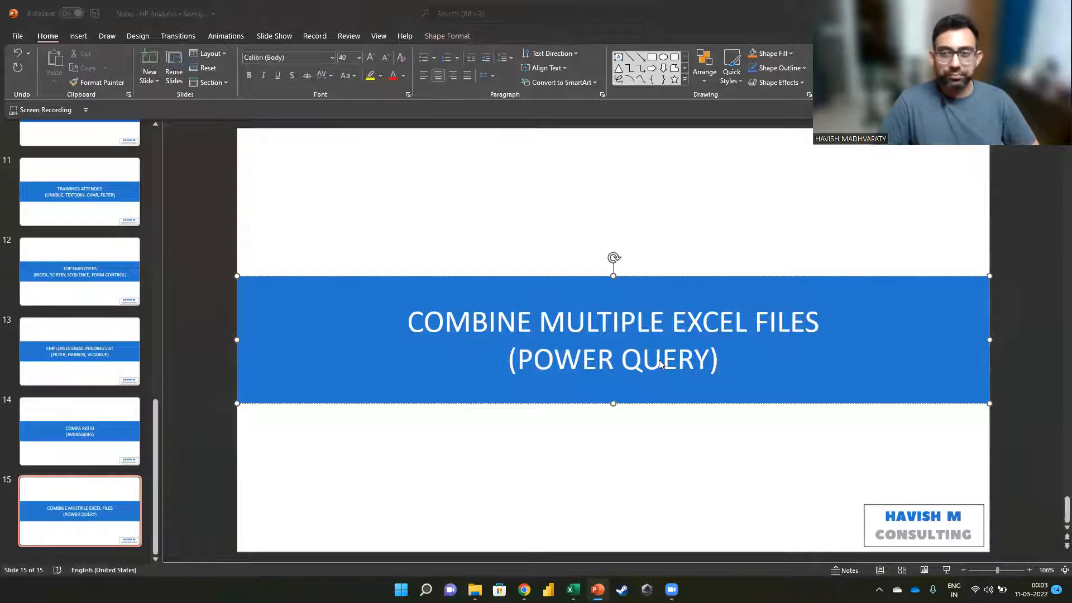
Switch to File Explorer, open the Combine Excel Files folder and look at workbooks 001, 002 and 003.
key("alt+Tab")
key("alt+Tab")
key("alt+Tab")
key("alt+Tab")
key("alt+Tab")
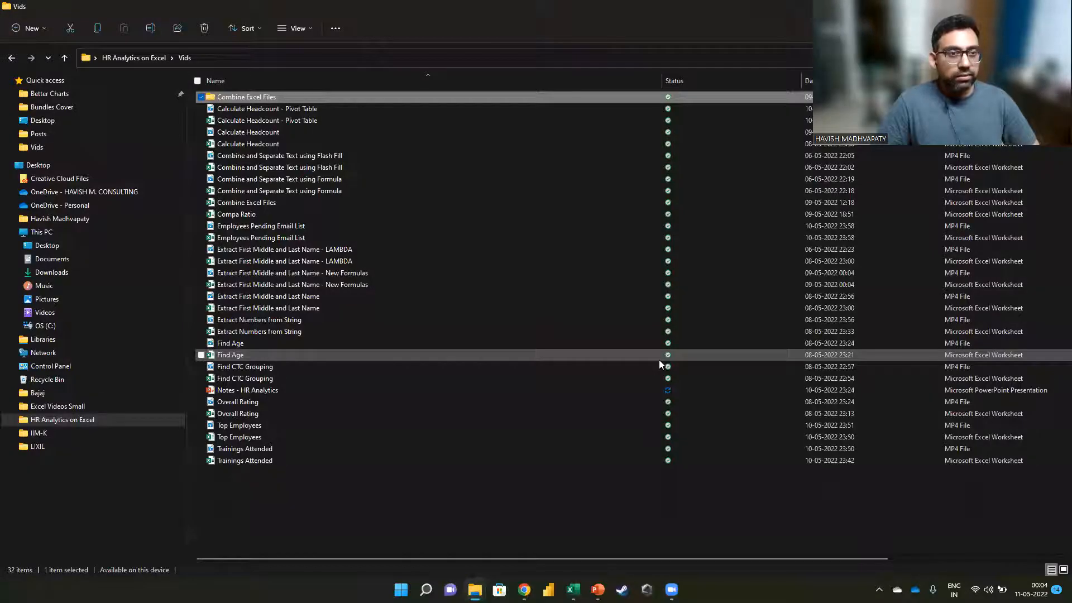
key("Return")
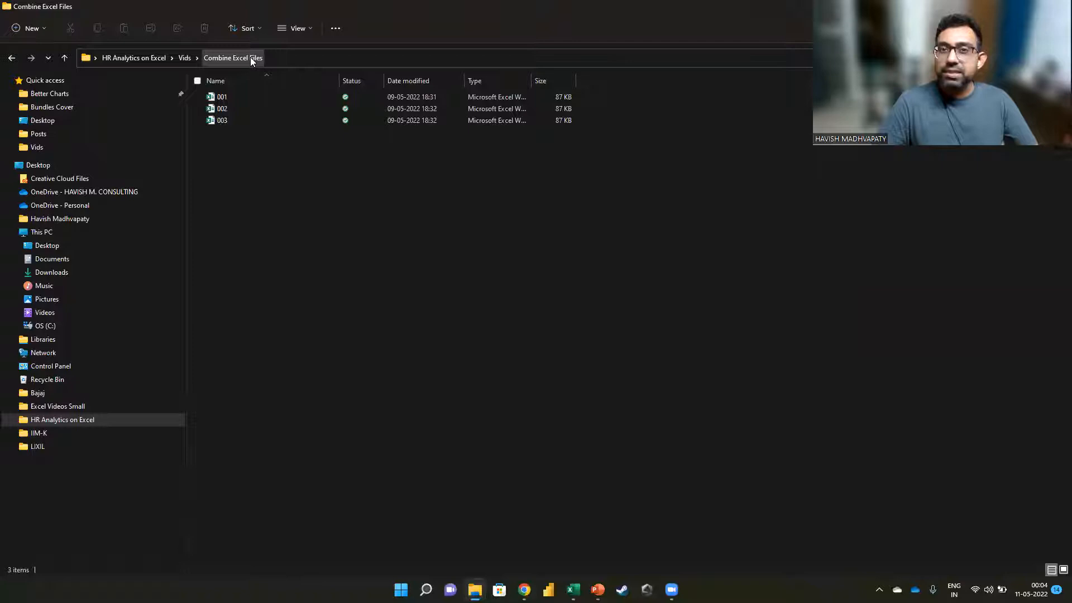
left_click(251, 94)
left_click(250, 109)
left_click(245, 119)
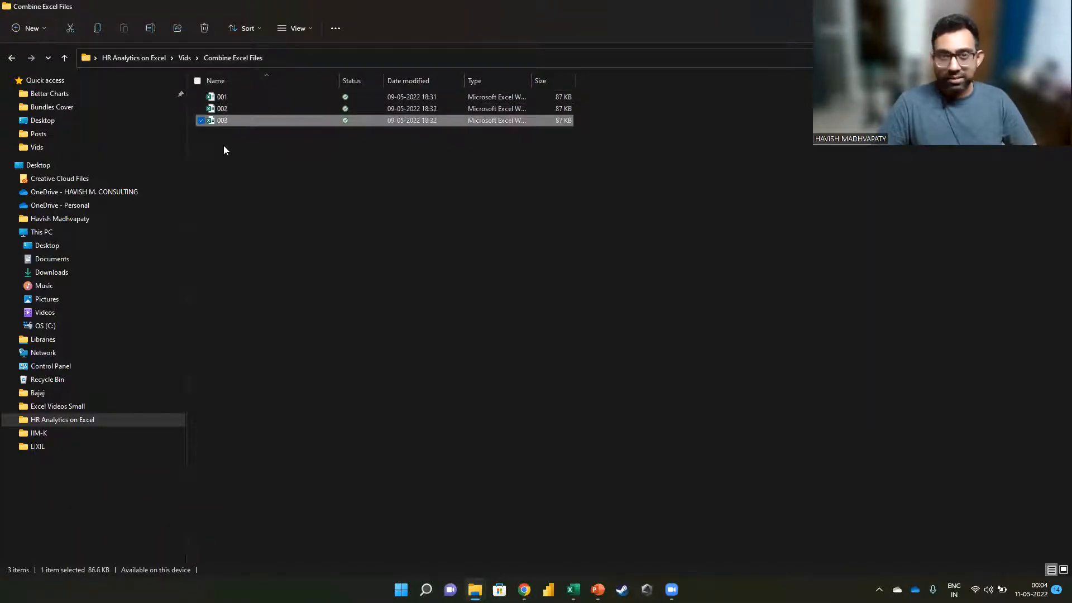
left_click(252, 97)
Switch to workbook 001 in Excel and examine its employee rows and the full header row.
key("alt+Tab")
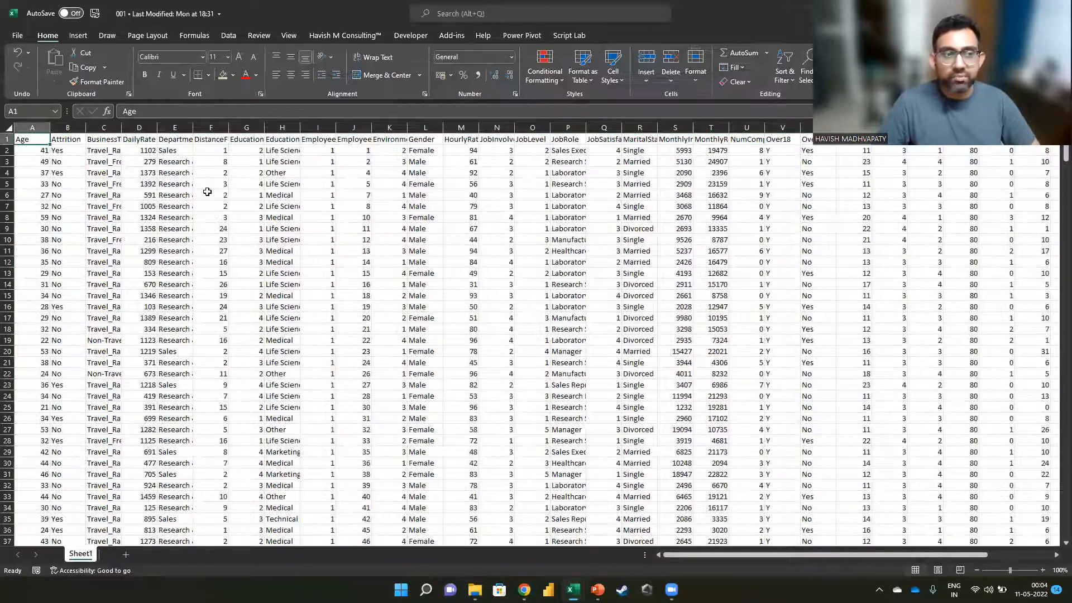
scroll(207, 192, "down", 3)
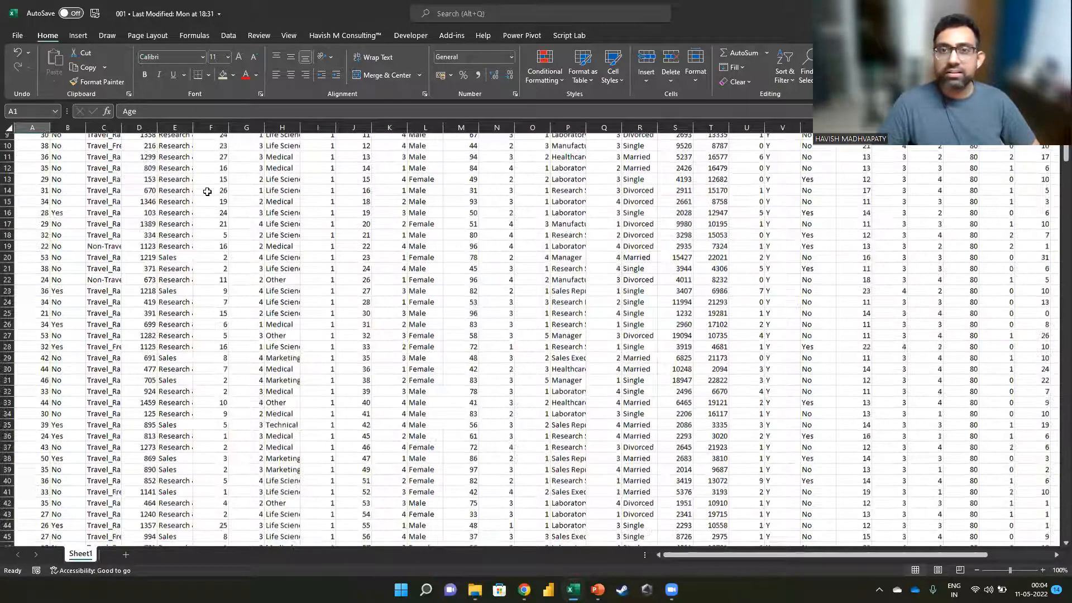
scroll(207, 191, "up", 3)
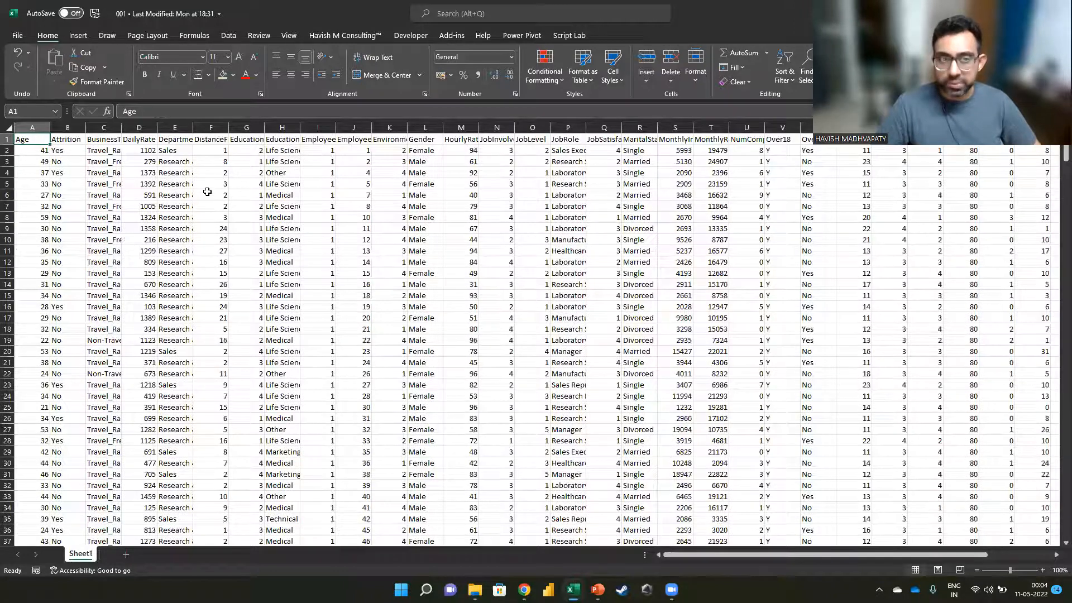
key("ctrl+shift+Right")
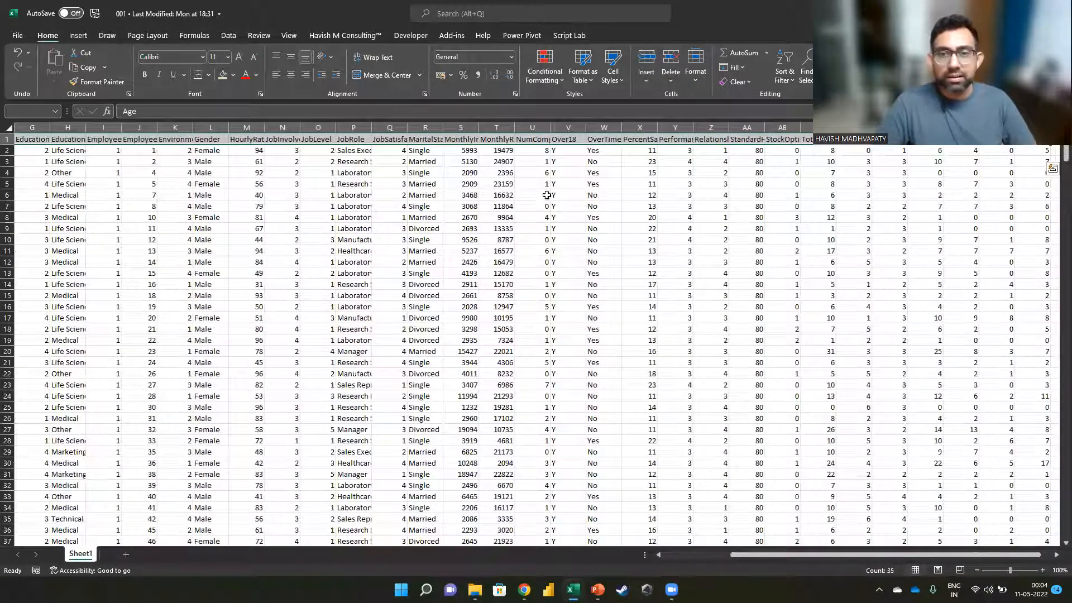
left_click(533, 250)
key("alt+Tab")
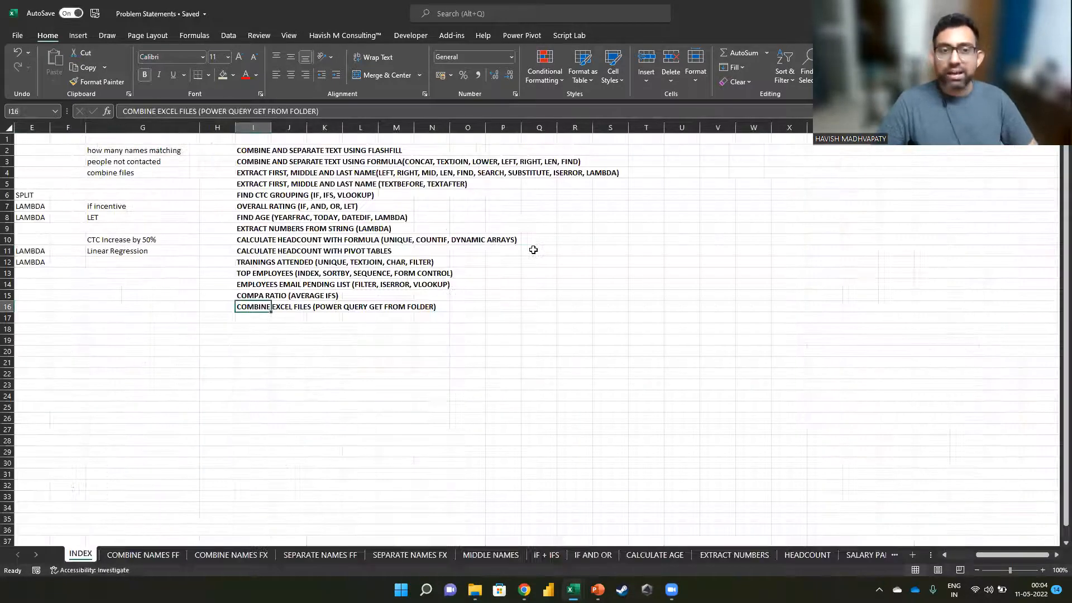
key("alt+Tab")
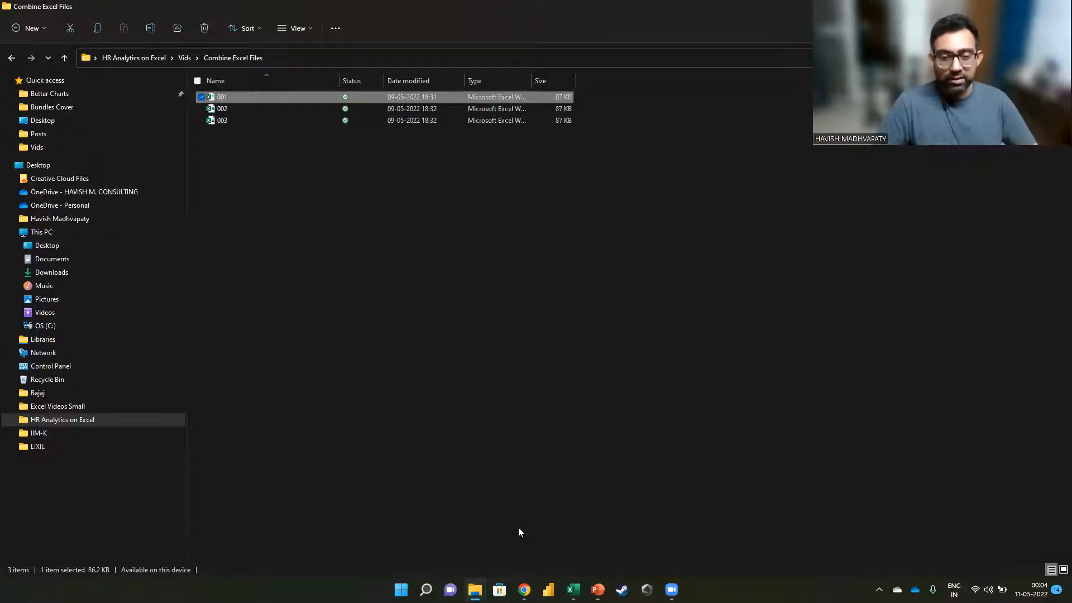
Switch to Excel and create a new blank workbook.
left_click(573, 590)
left_click(445, 329)
key("ctrl+n")
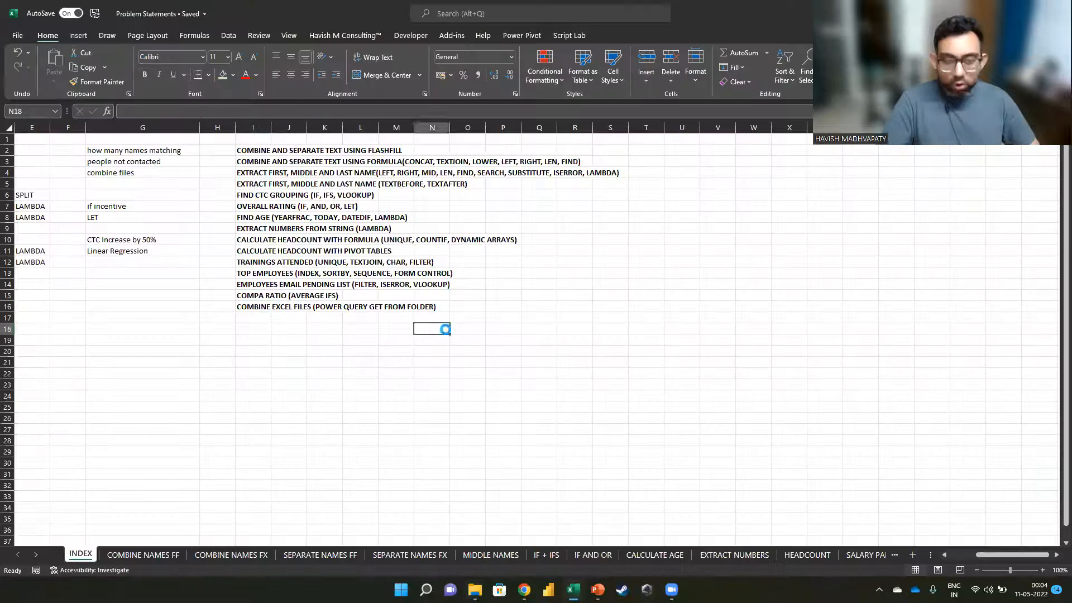
scroll(349, 249, "up", 7)
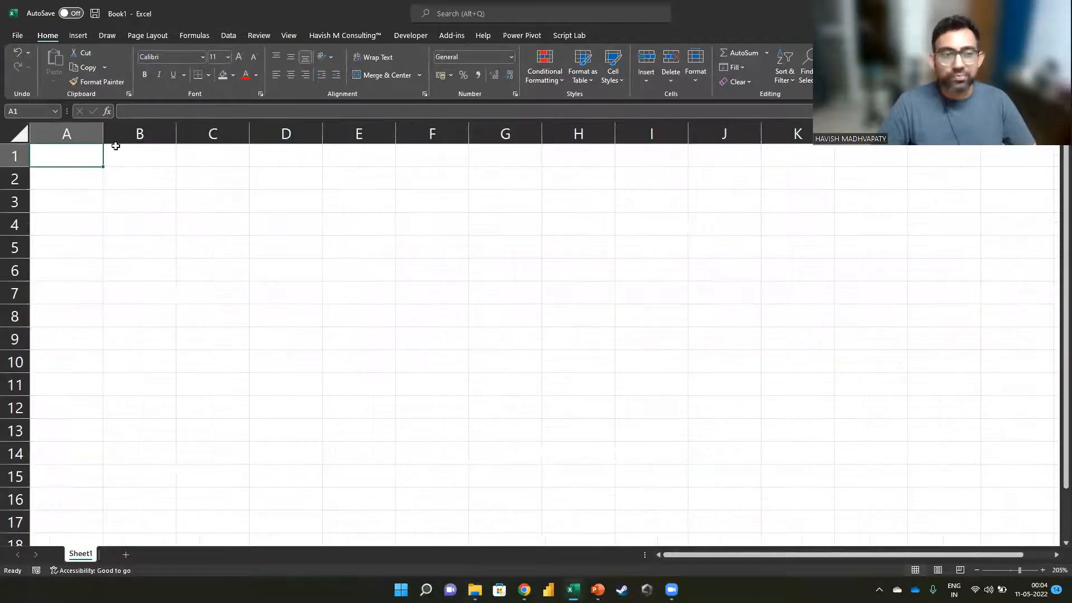
Import data from a folder, choosing Desktop > HR Analytics on Excel > Vids > Combine Excel Files as the source.
left_click(230, 36)
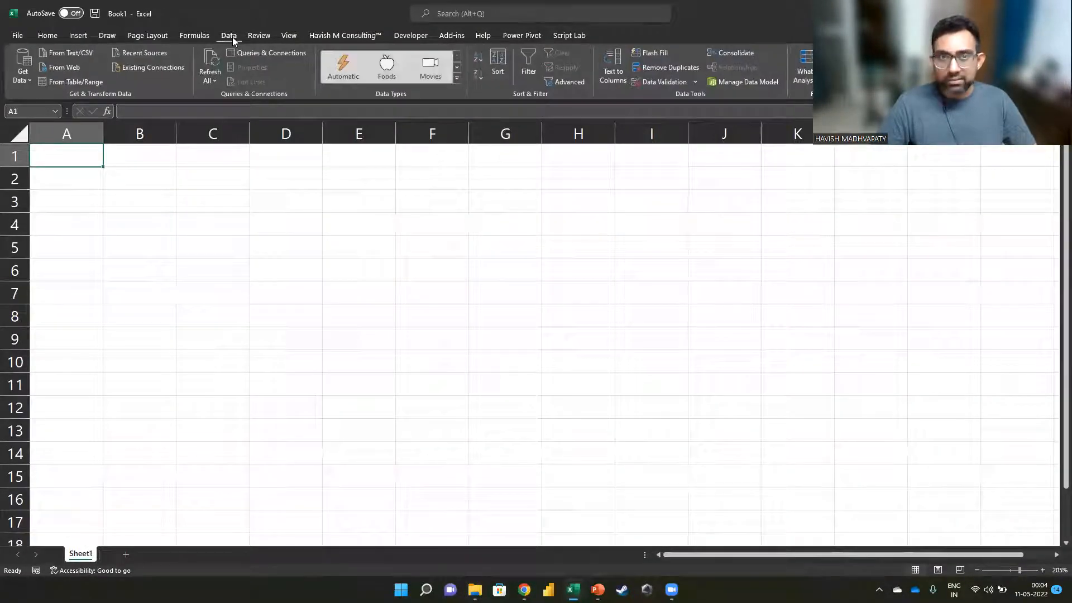
left_click(17, 81)
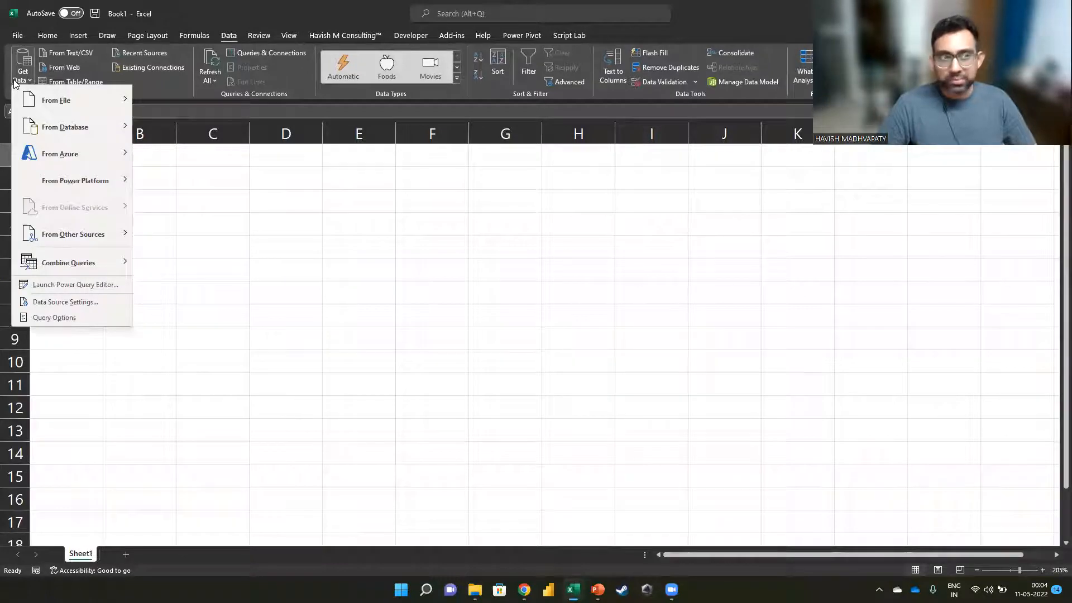
mouse_move(79, 101)
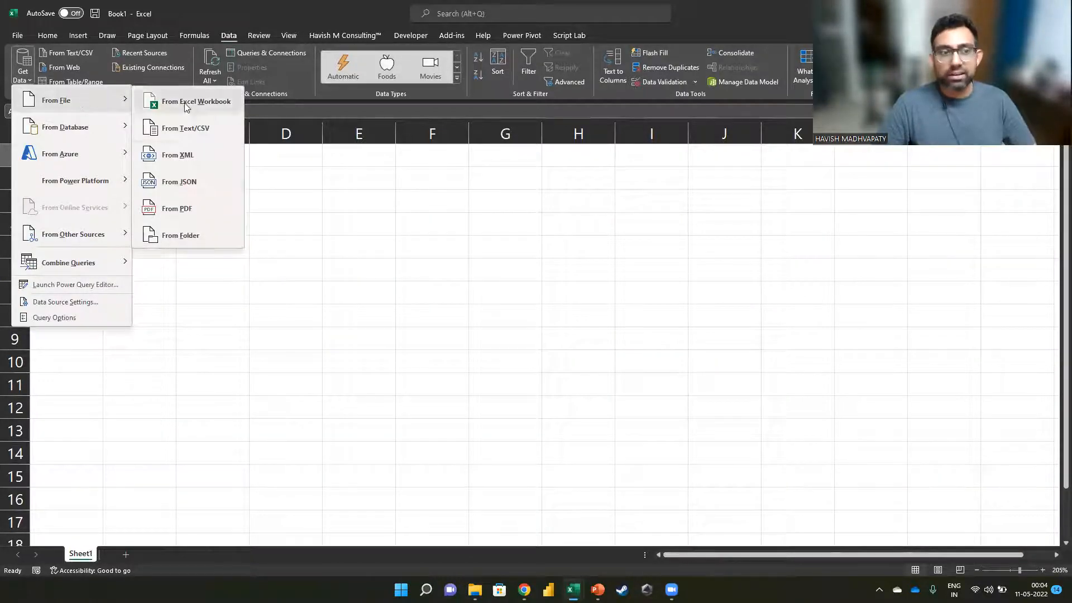
left_click(193, 235)
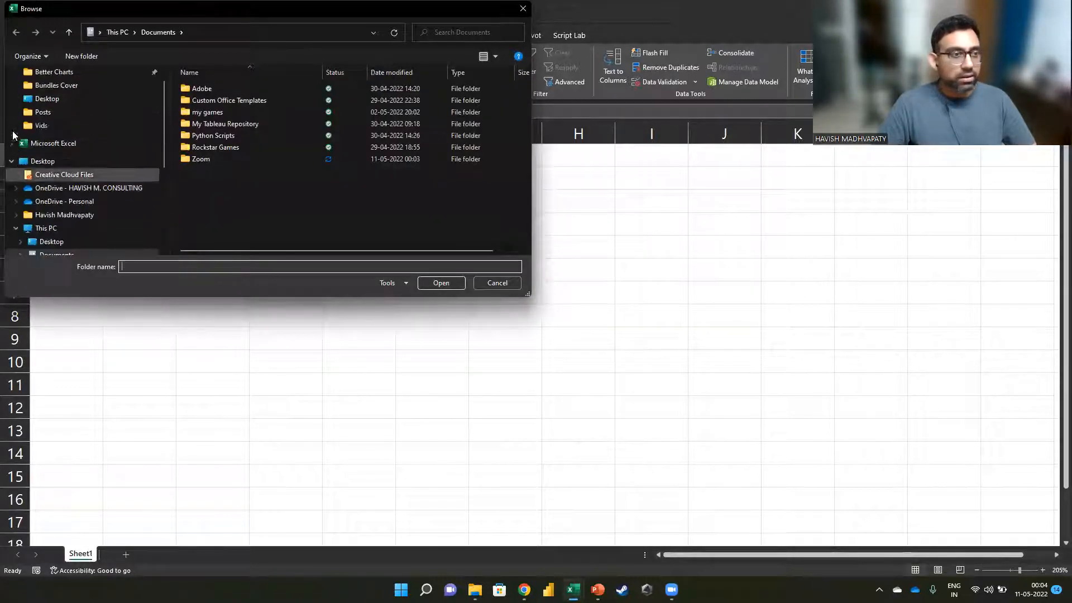
left_click(46, 112)
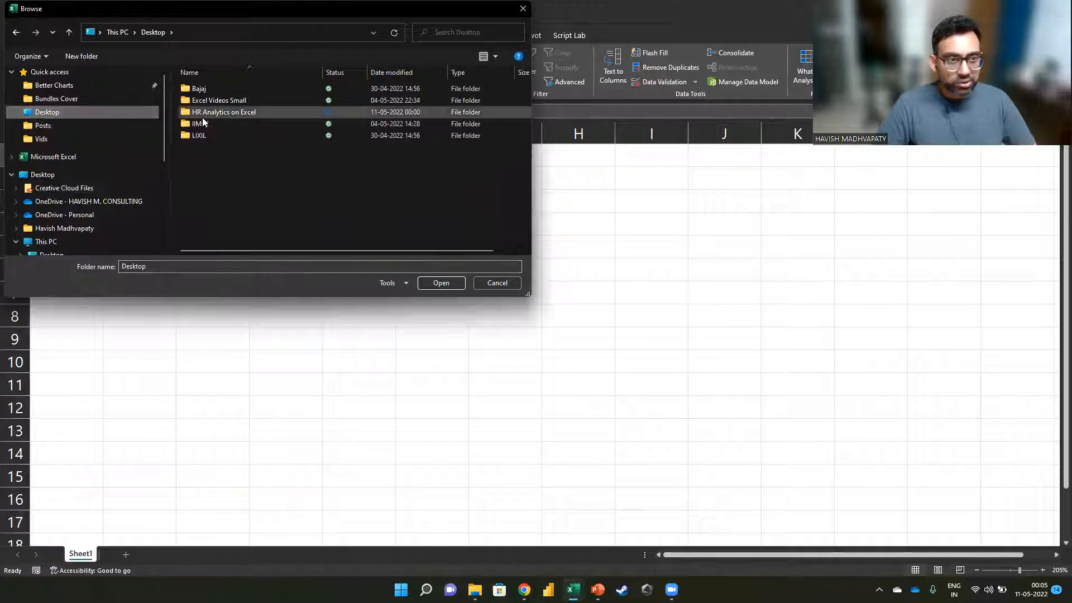
double_click(202, 117)
double_click(203, 102)
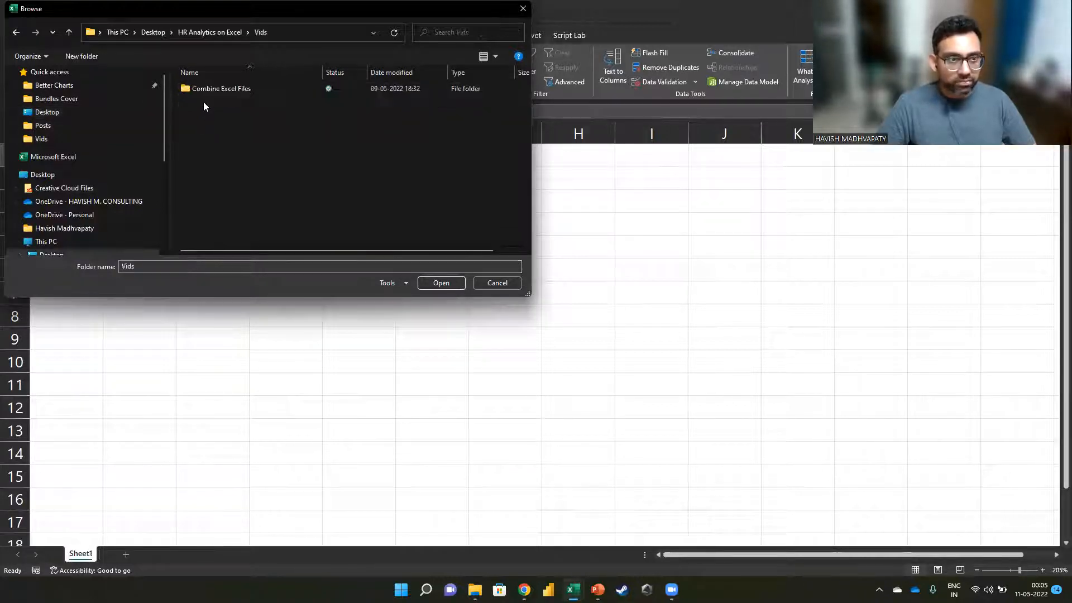
left_click(206, 89)
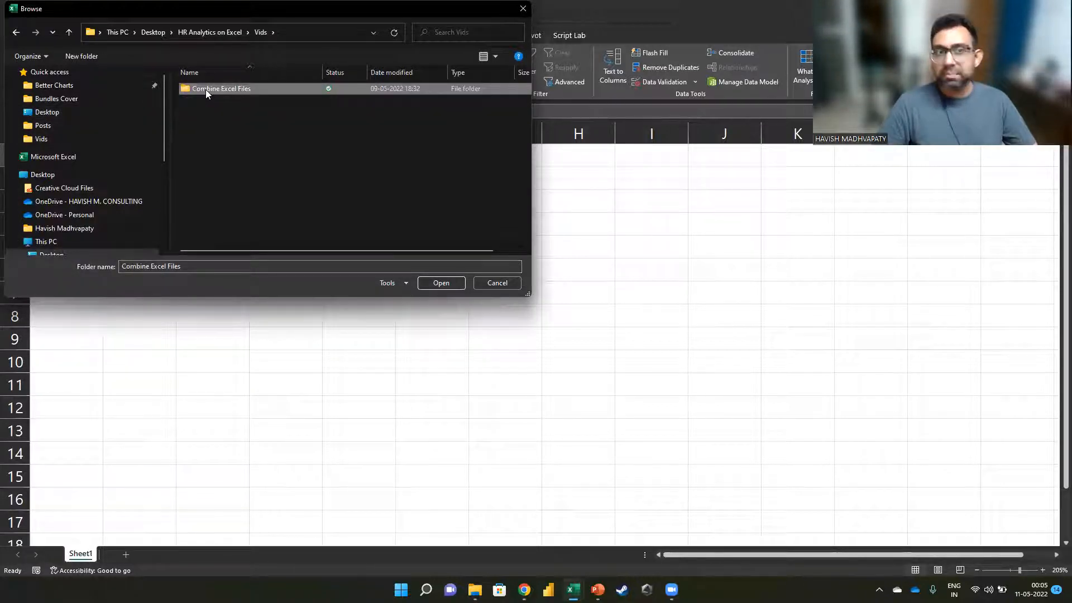
left_click(440, 283)
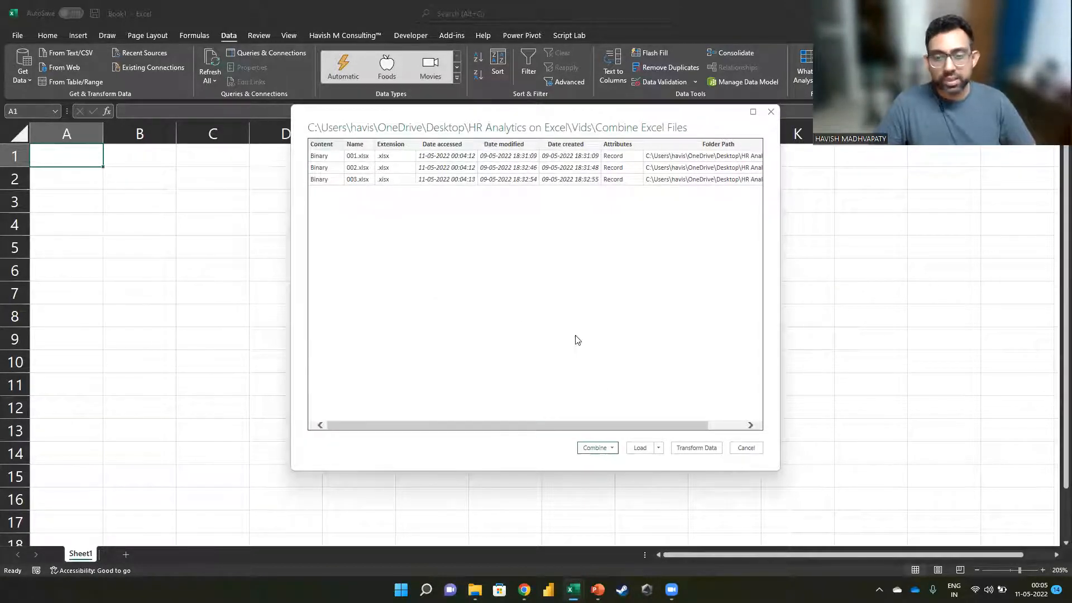
Combine and transform the folder's files using Sheet1 from the first file, and check the file names in the Source.Name filter.
left_click(611, 448)
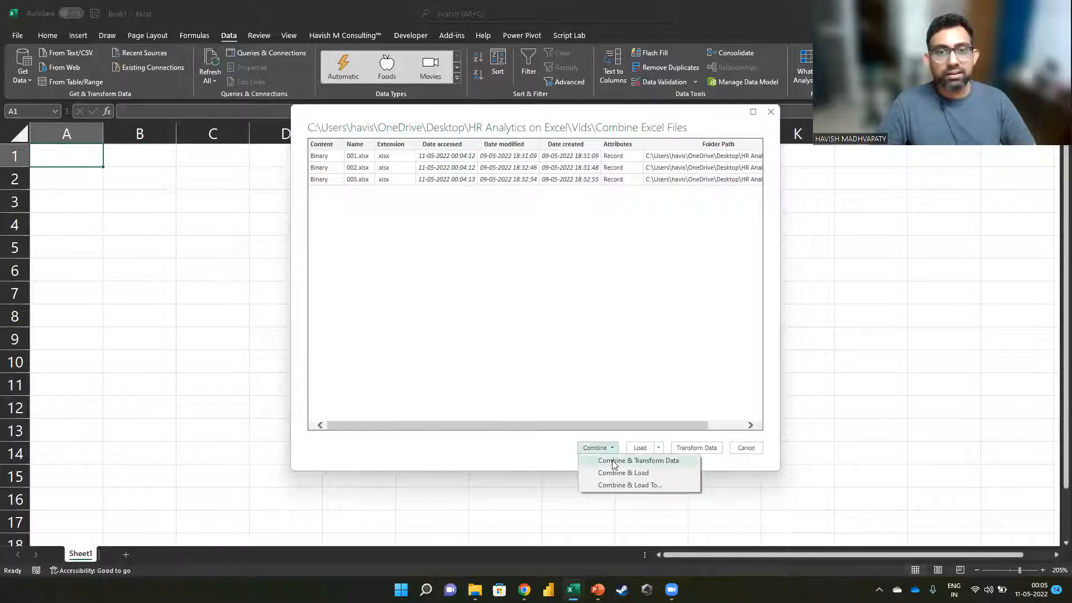
left_click(614, 461)
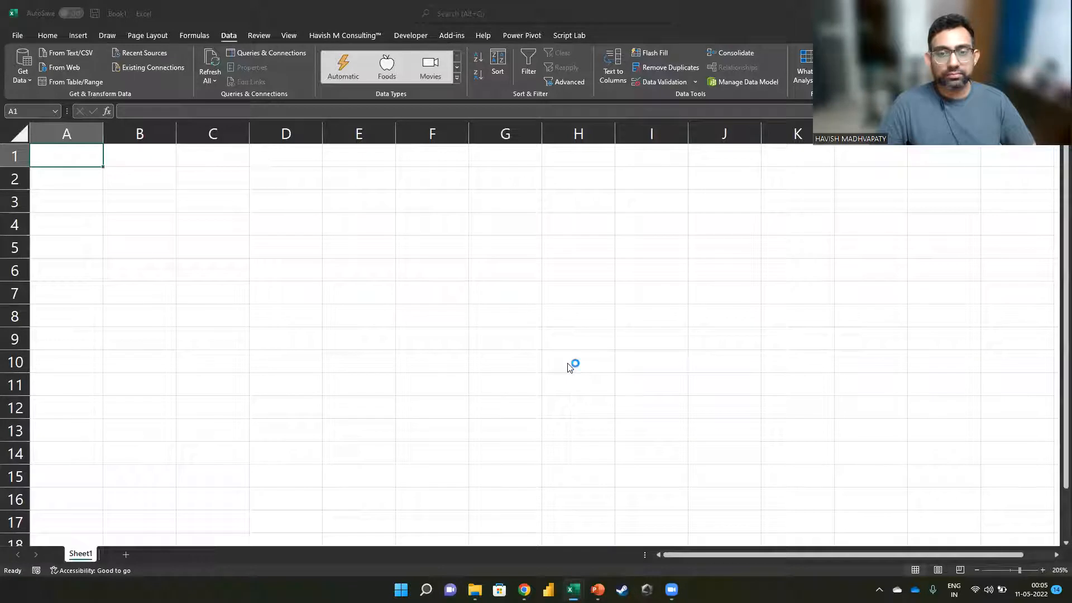
left_click(338, 220)
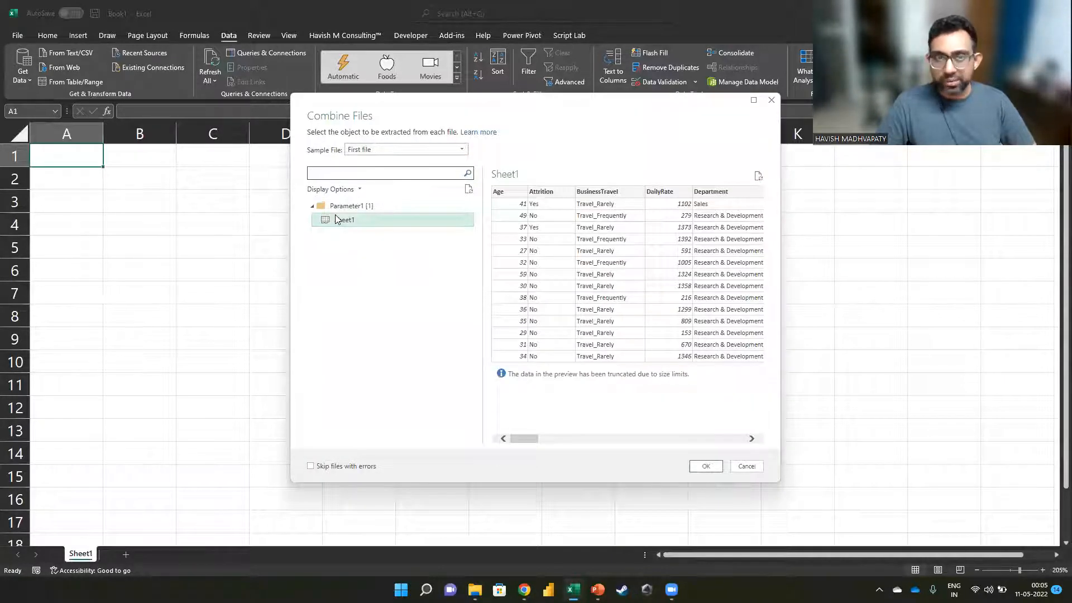
left_click(711, 470)
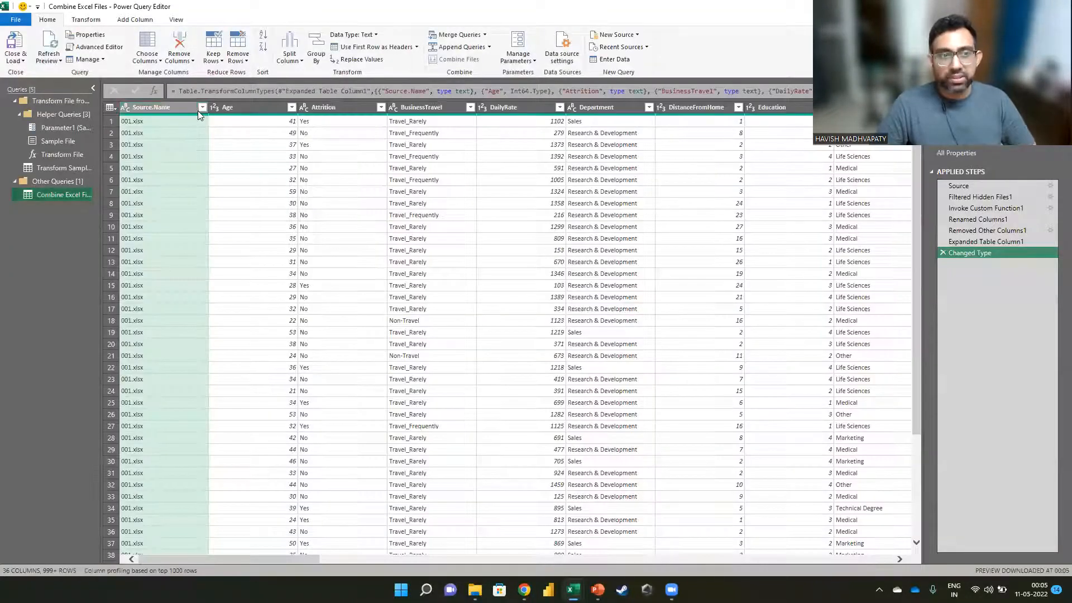
left_click(202, 107)
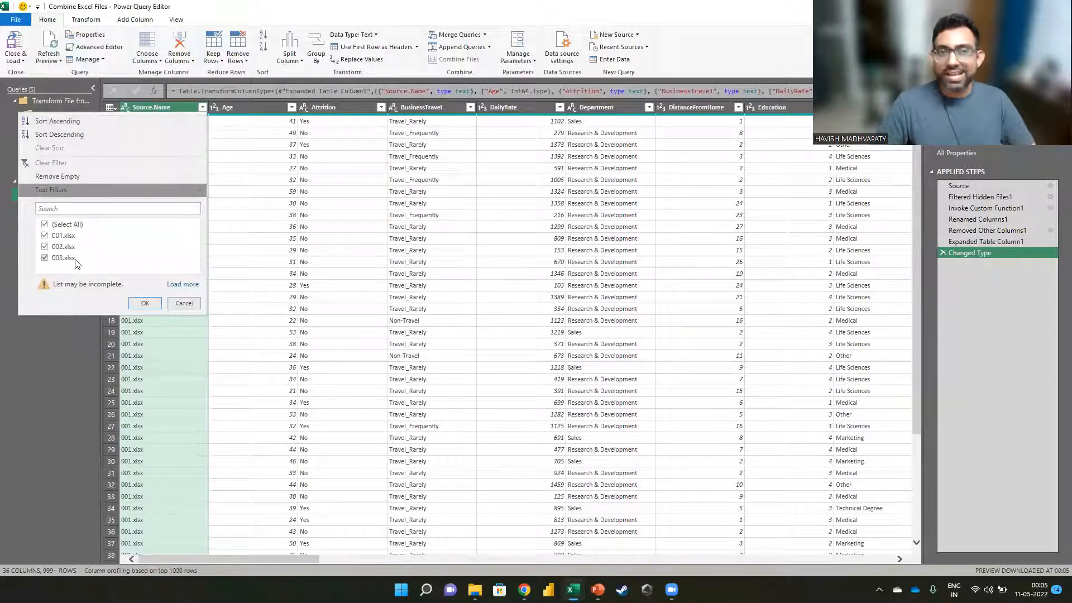
left_click(369, 217)
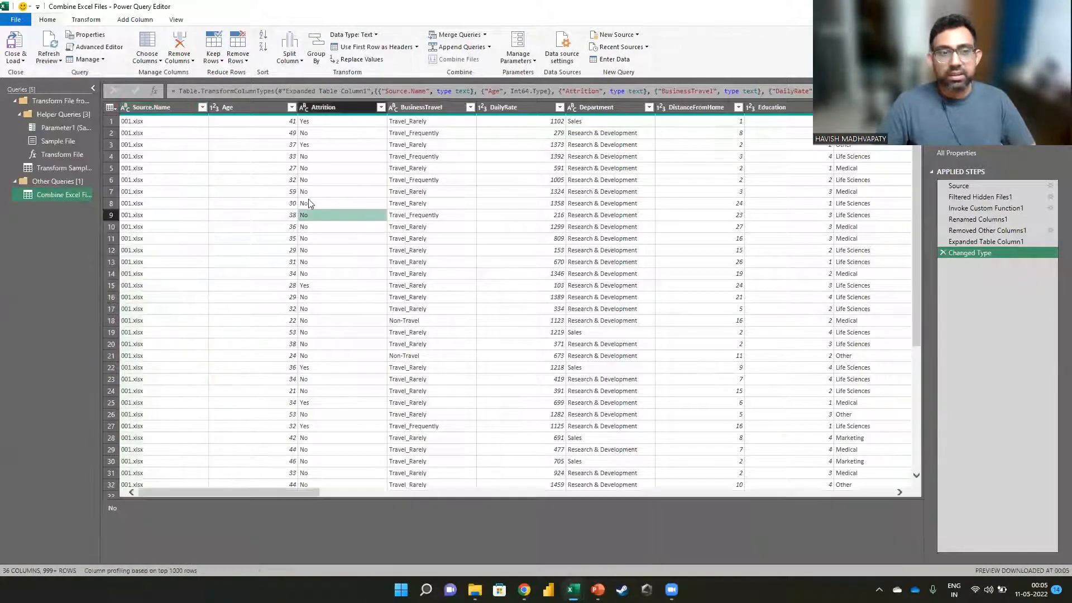
Load the combined query into a worksheet and go to the last row of the table.
left_click(16, 38)
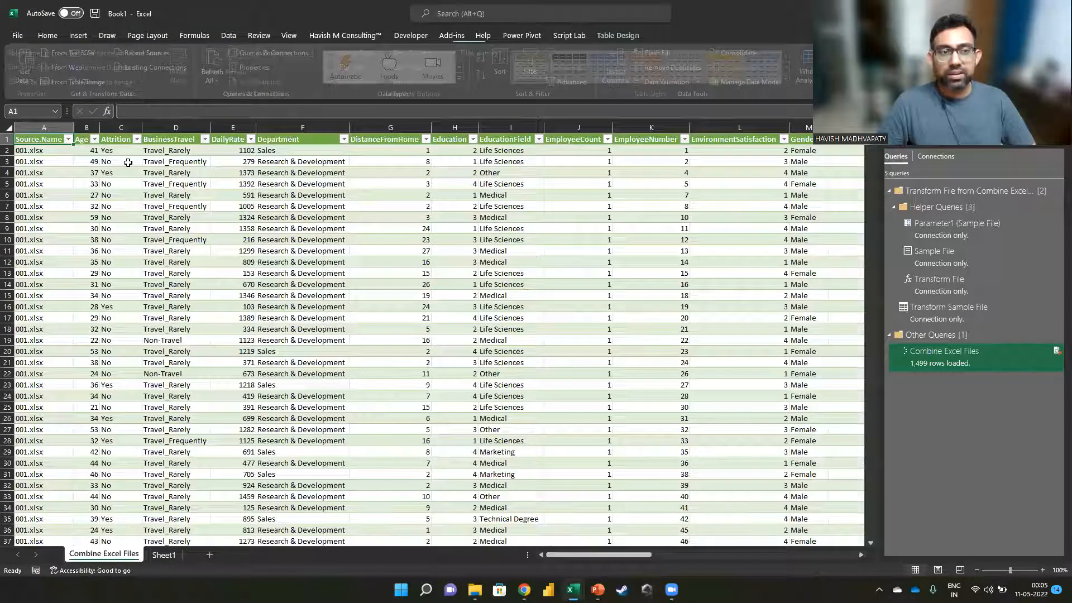
key("ctrl+Down")
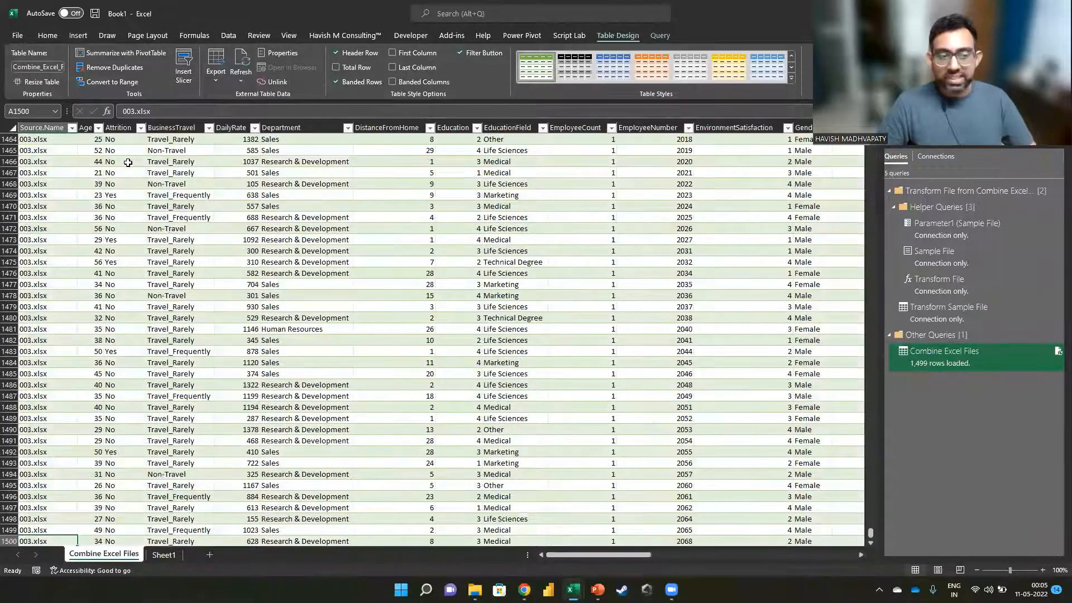
scroll(91, 352, "down", 2)
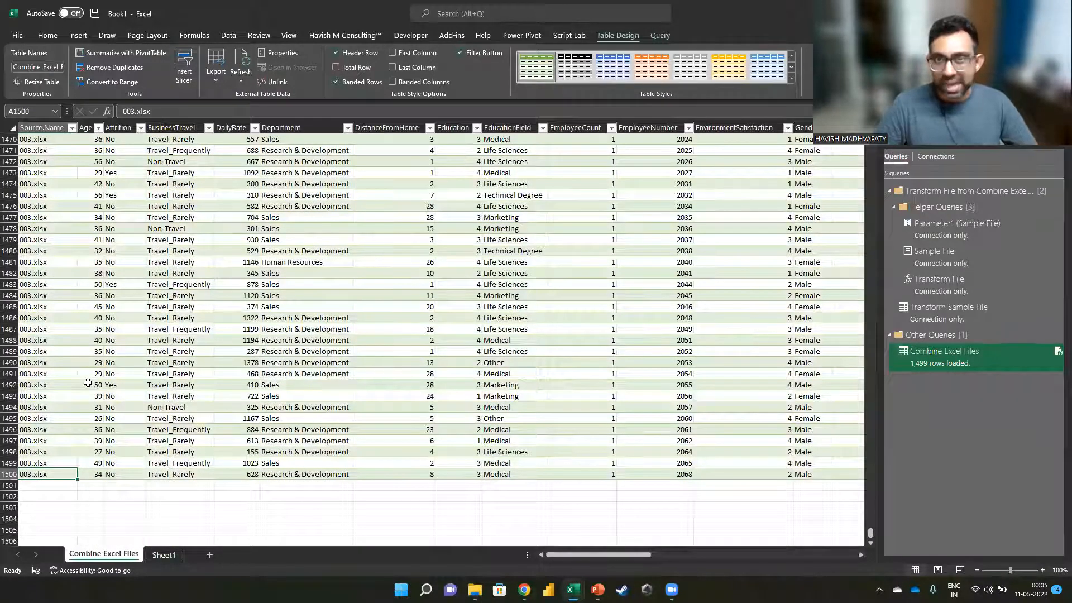
In File Explorer, duplicate workbook 001 in the Combine Excel Files folder as 004, and return to the combined workbook in Excel.
key("super+Tab")
key("alt+Tab")
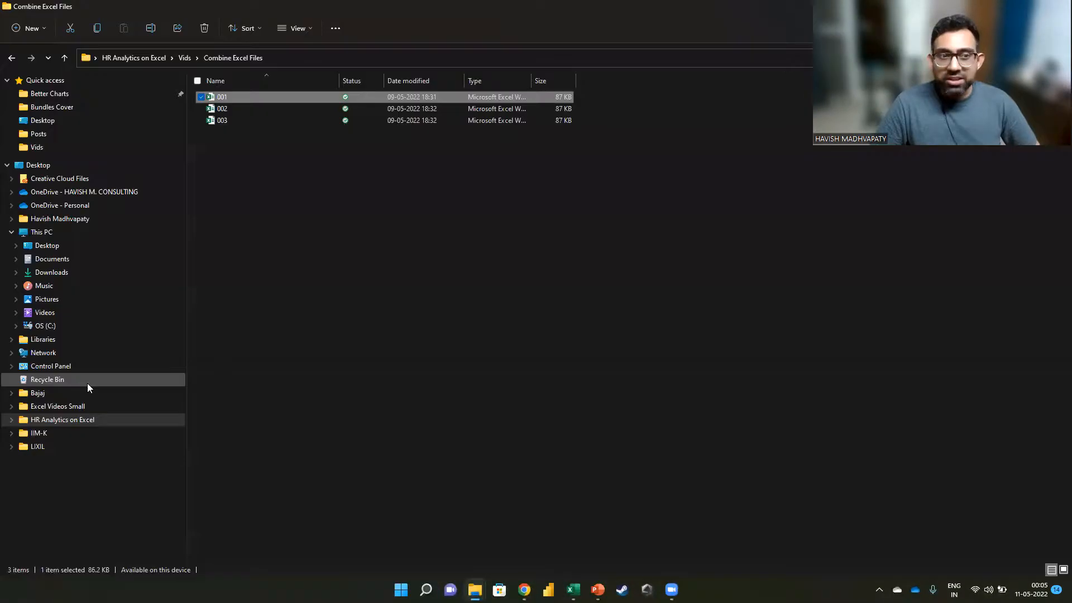
key("ctrl+c")
key("ctrl+v")
key("F2")
type("004")
key("Return")
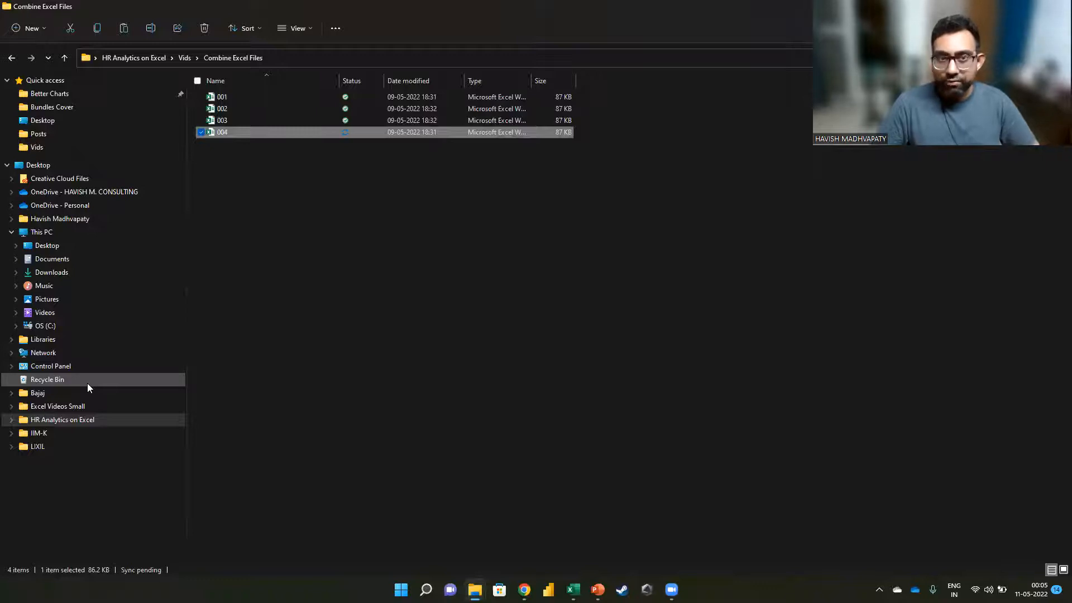
key("alt+Tab")
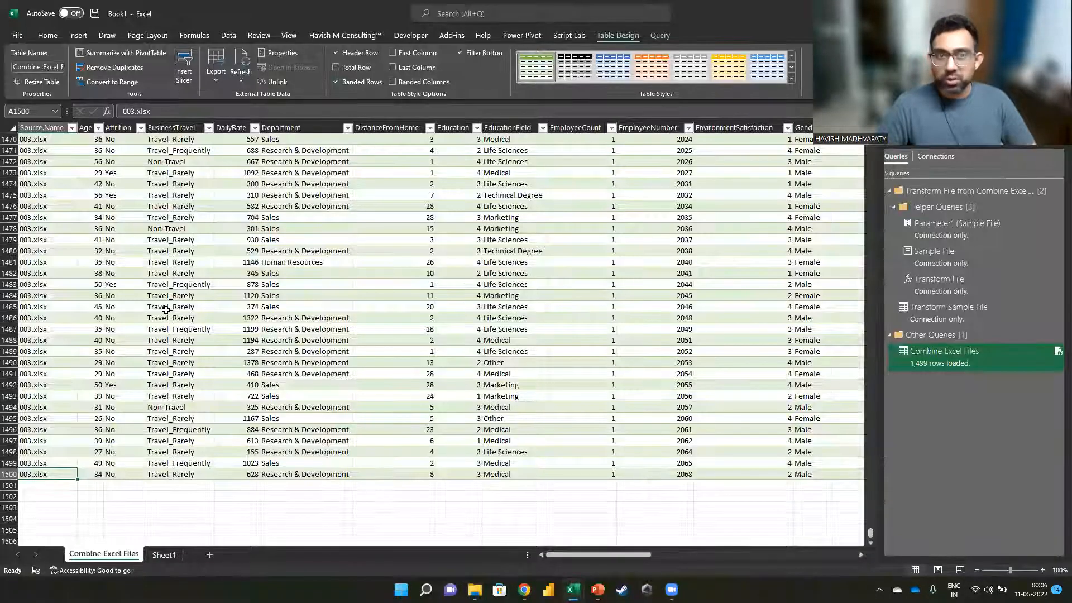
Refresh the combined query table to bring in workbook 004, and go to the table's last row.
scroll(165, 310, "down", 1)
right_click(188, 242)
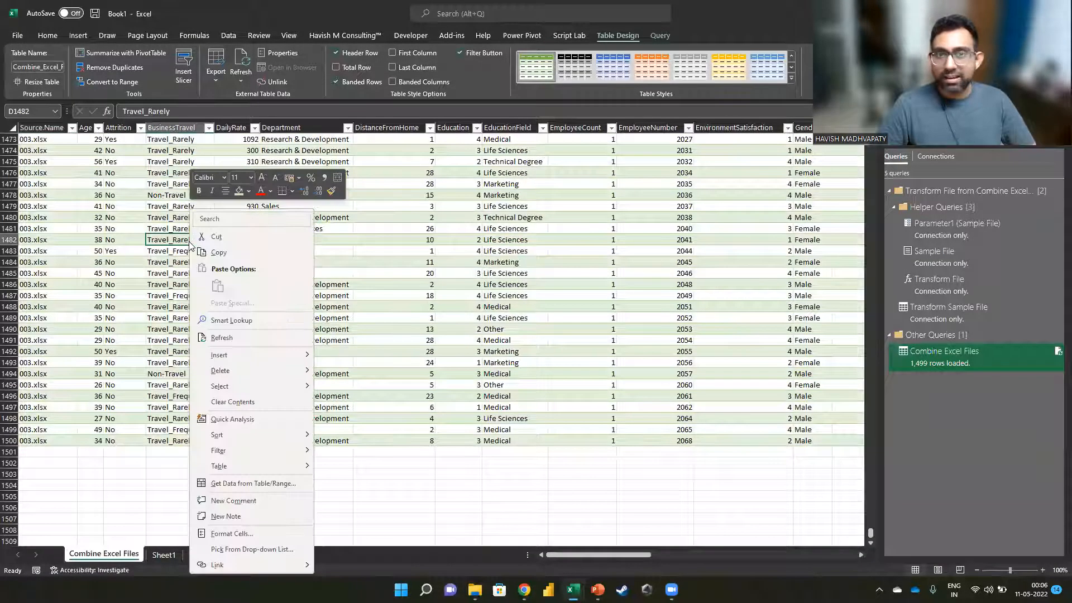
left_click(222, 341)
left_click(73, 329)
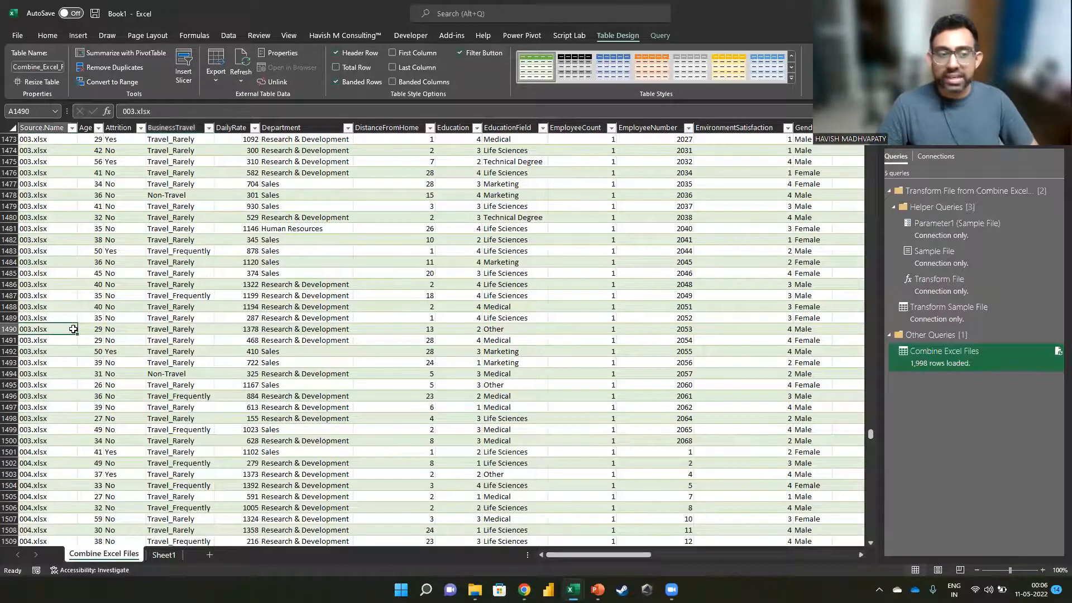
key("ctrl+Down")
scroll(73, 329, "down", 10)
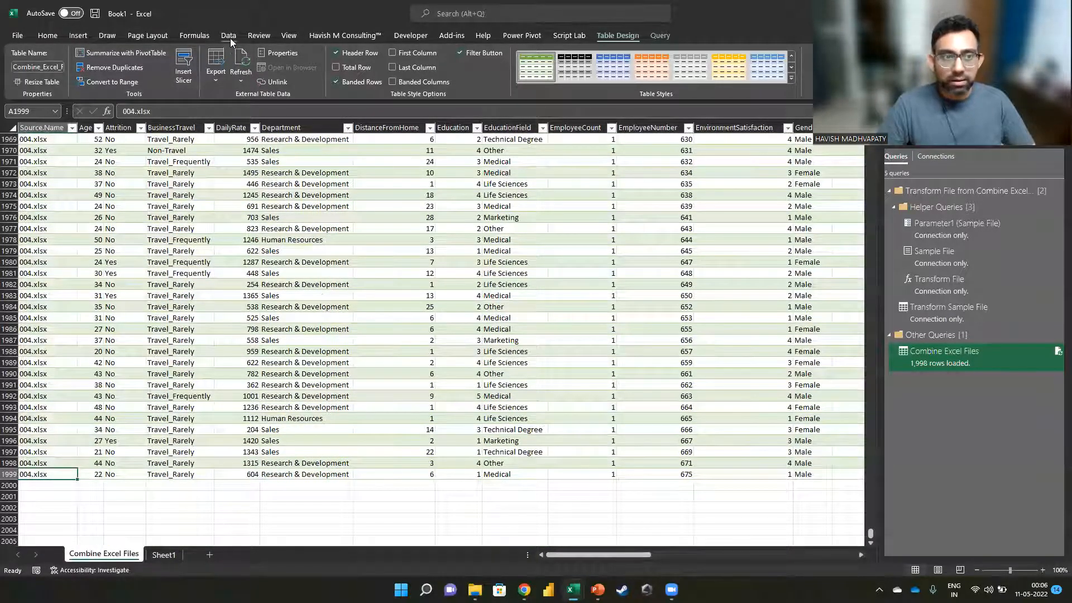
left_click(229, 35)
left_click(25, 81)
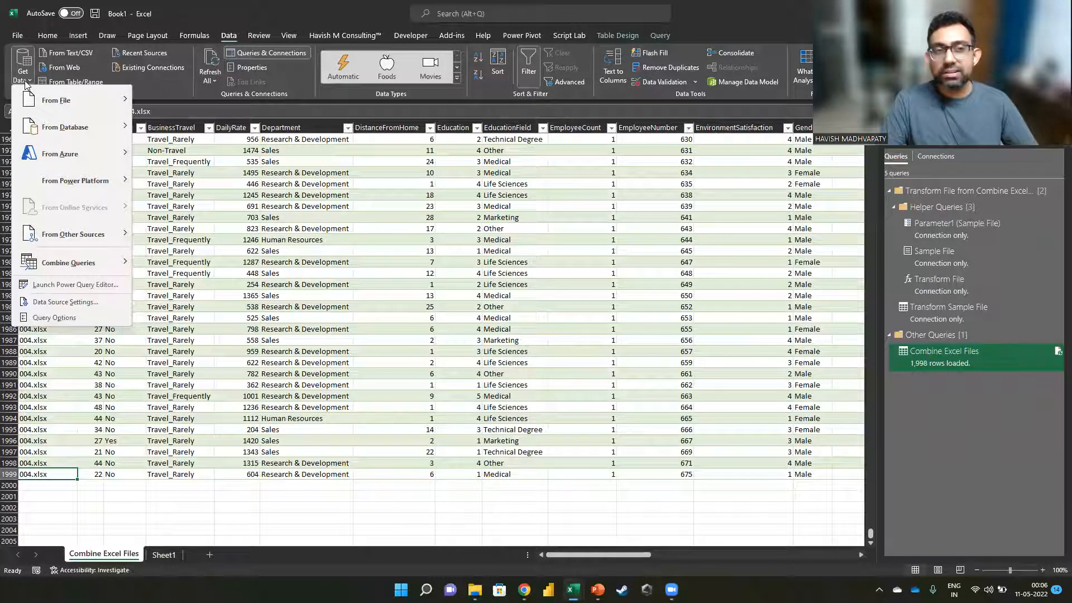
left_click(653, 455)
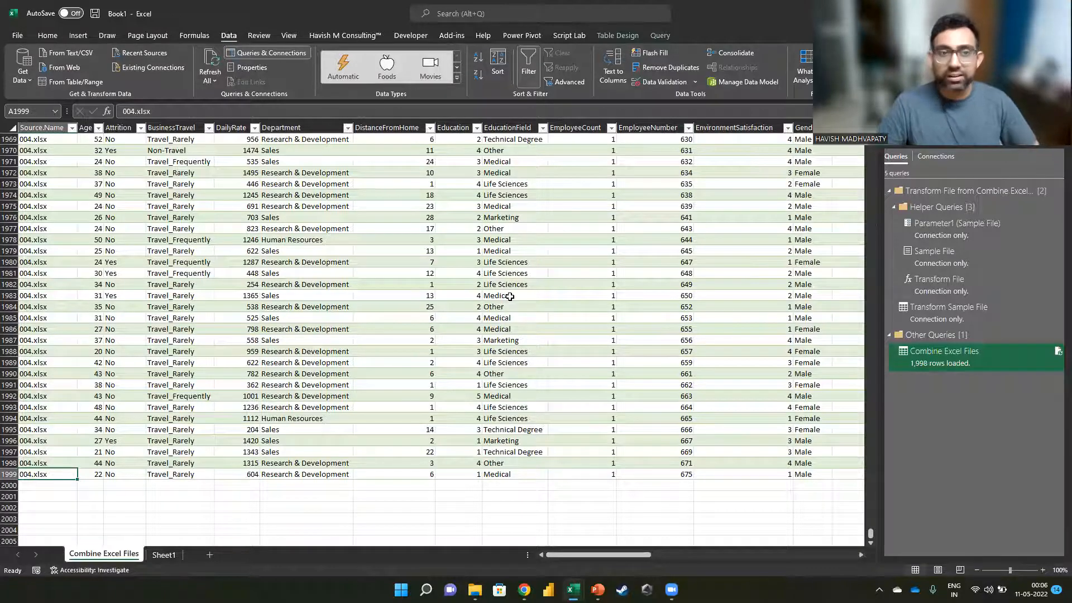
Switch to Google Chrome and open the presenter's YouTube channel playlists in a new browser window.
key("super+Tab")
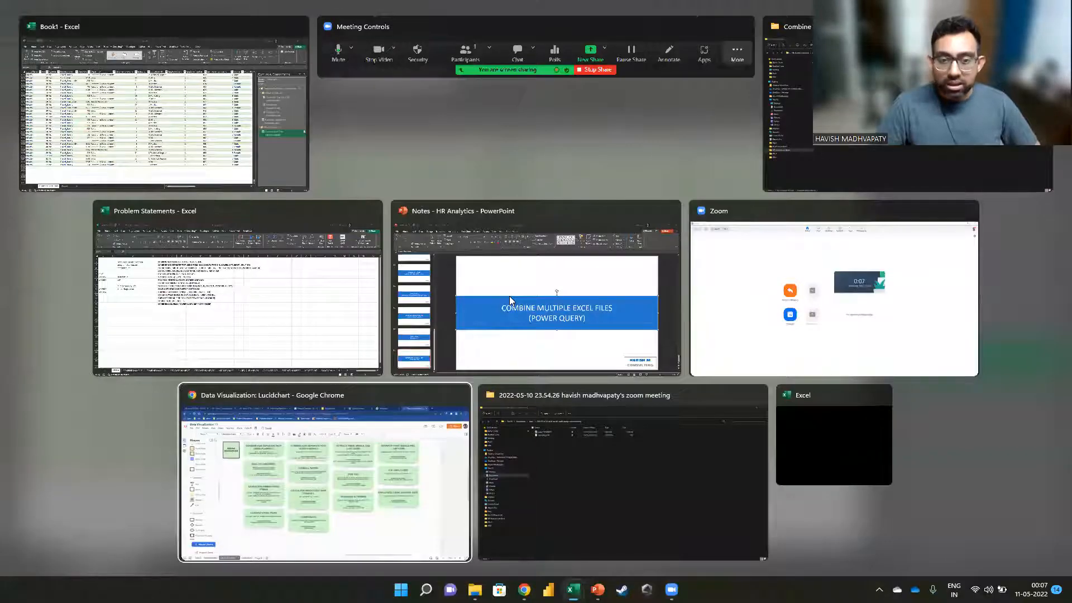
key("Return")
key("ctrl+n")
type("YouTube.com/c/havishmadhvapaty")
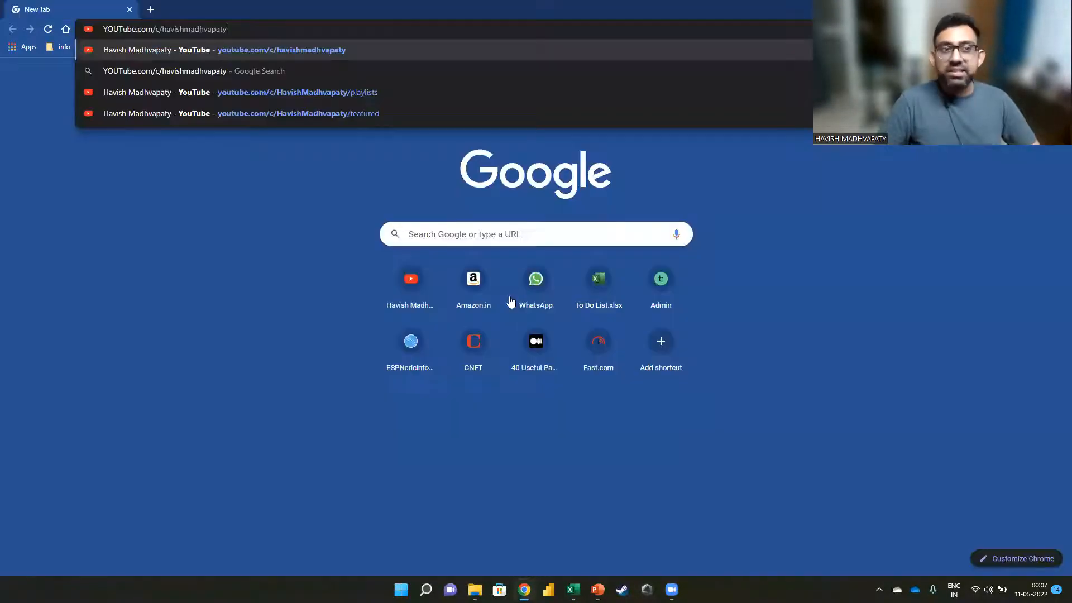
key("Return")
key("Caps_Lock")
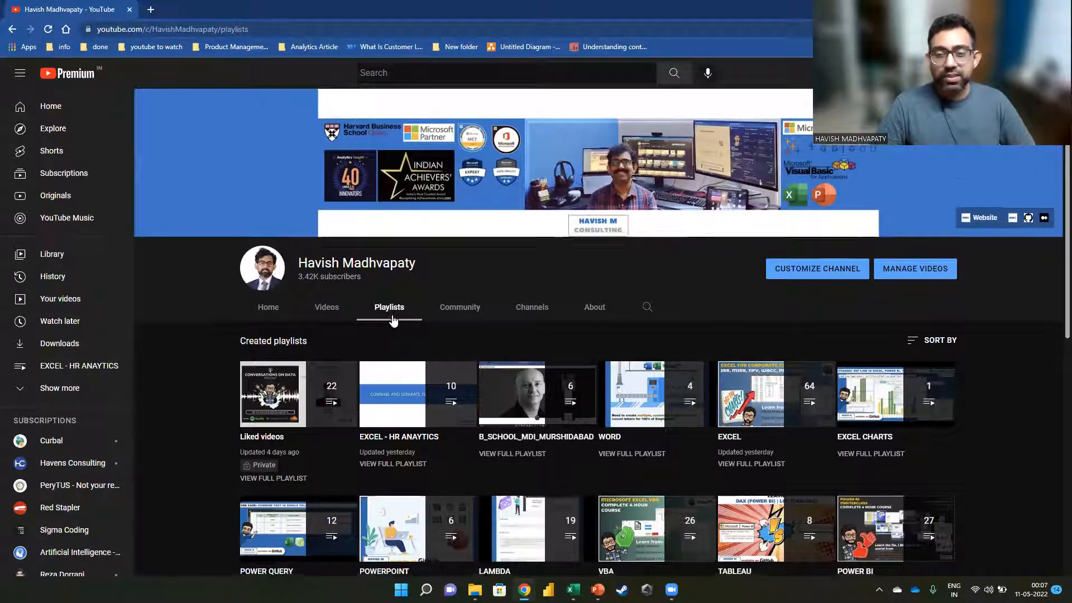
Open the Combine Multiple Excel Files video from the channel's POWER BI playlist and pause it.
scroll(393, 320, "down", 4)
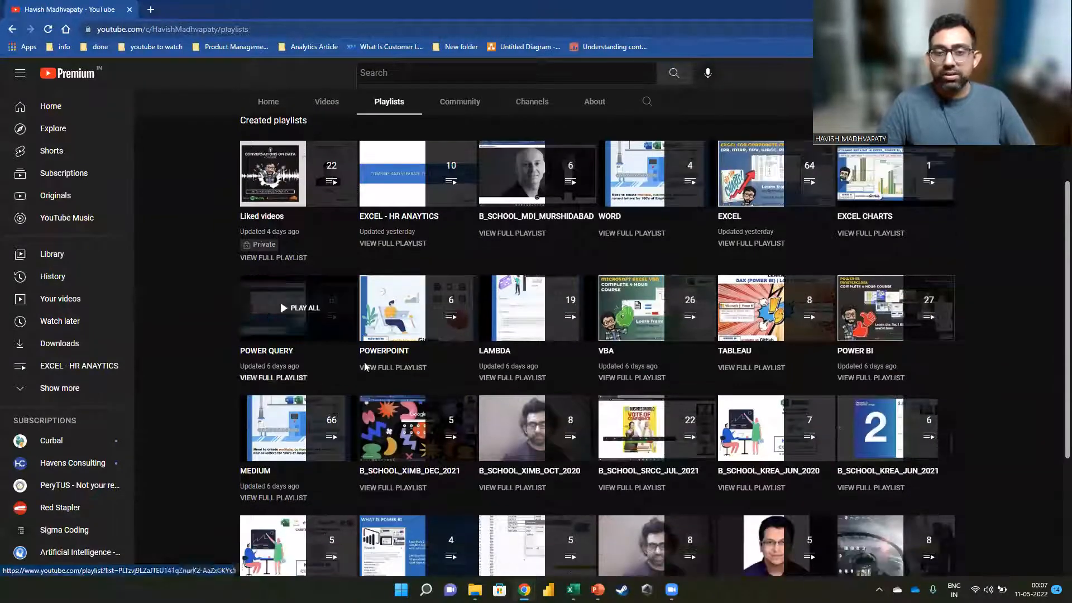
left_click(862, 384)
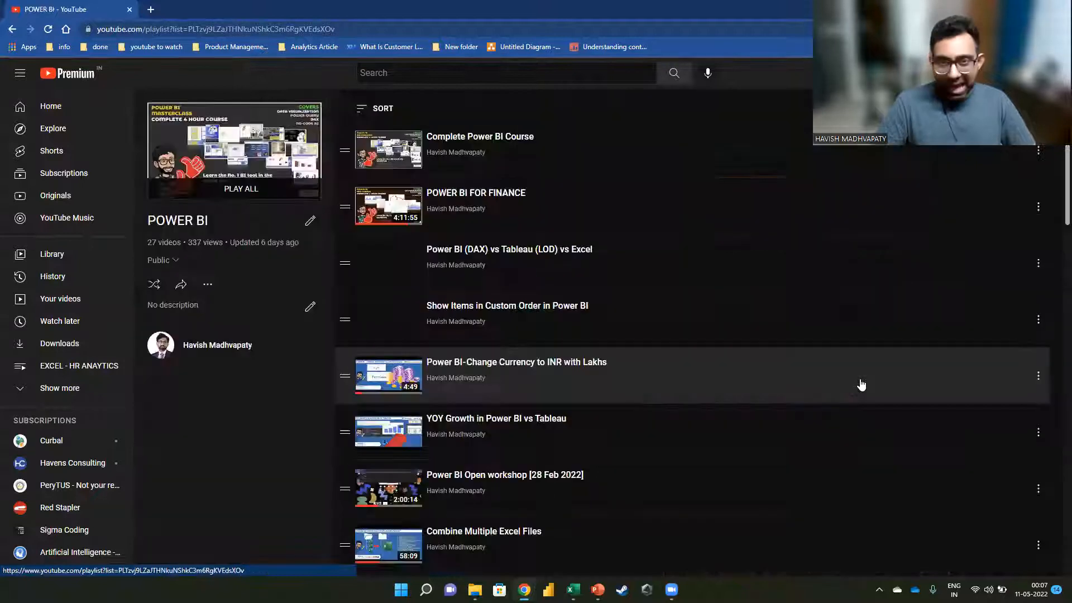
scroll(522, 344, "down", 5)
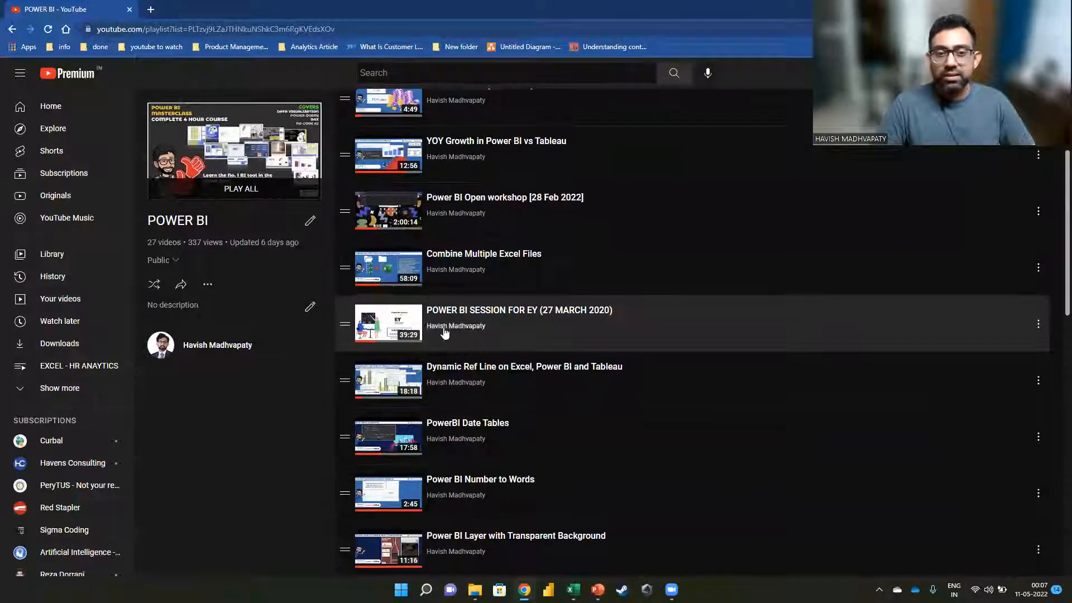
left_click(445, 259)
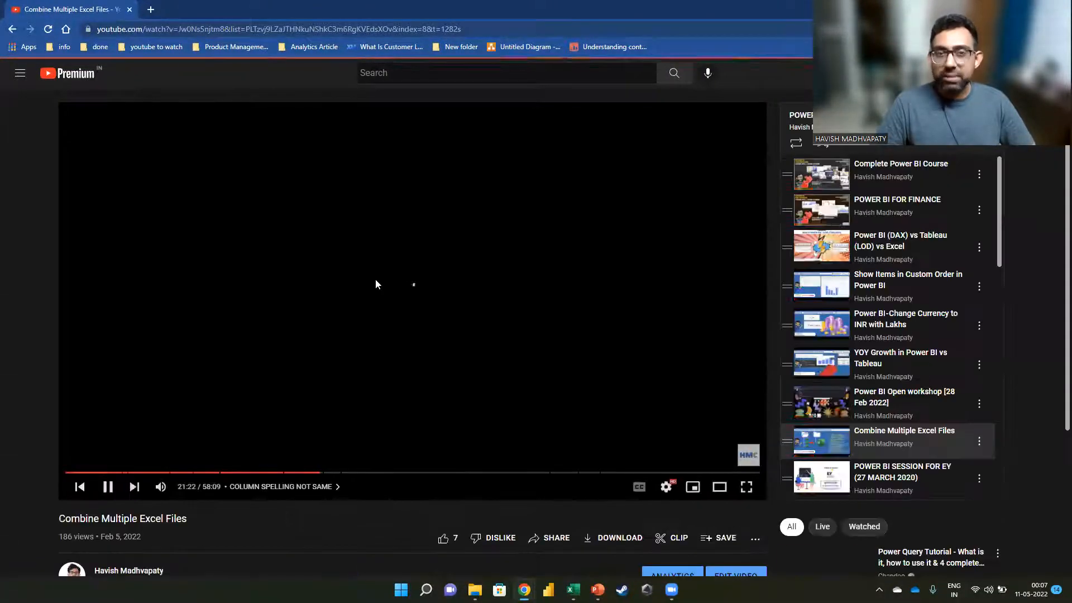
left_click(375, 280)
Expand the video's description and examine its chapter list from INTRODUCTION TO VIDEO to MULTIPLE SHEETS MULTIPLE WORKBOOKS.
scroll(121, 340, "down", 2)
scroll(120, 340, "down", 2)
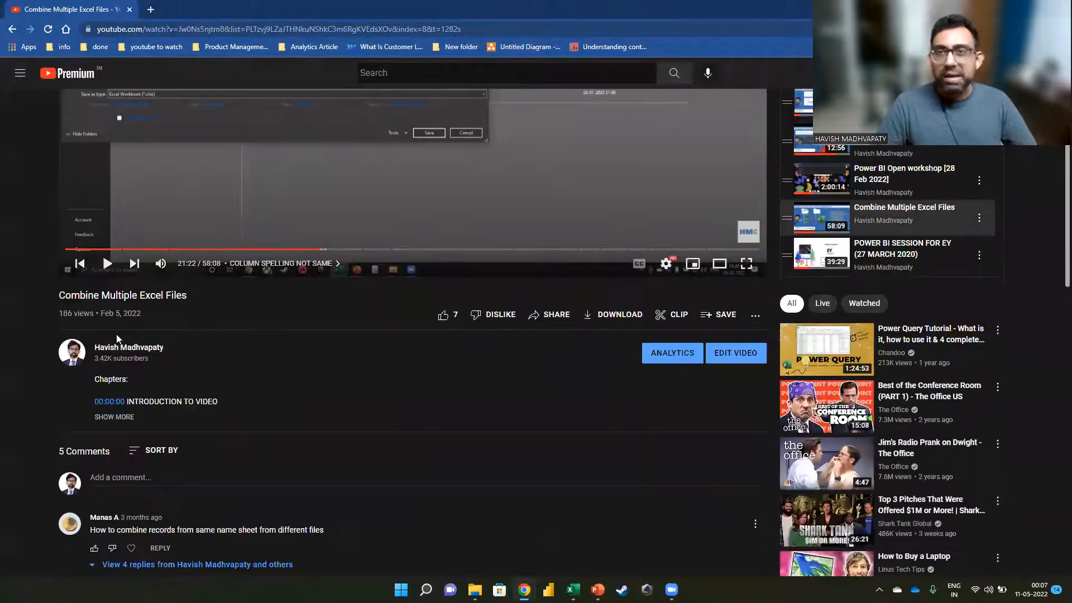
left_click(116, 427)
scroll(170, 265, "down", 5)
left_click_drag(149, 140, 311, 330)
left_click(310, 326)
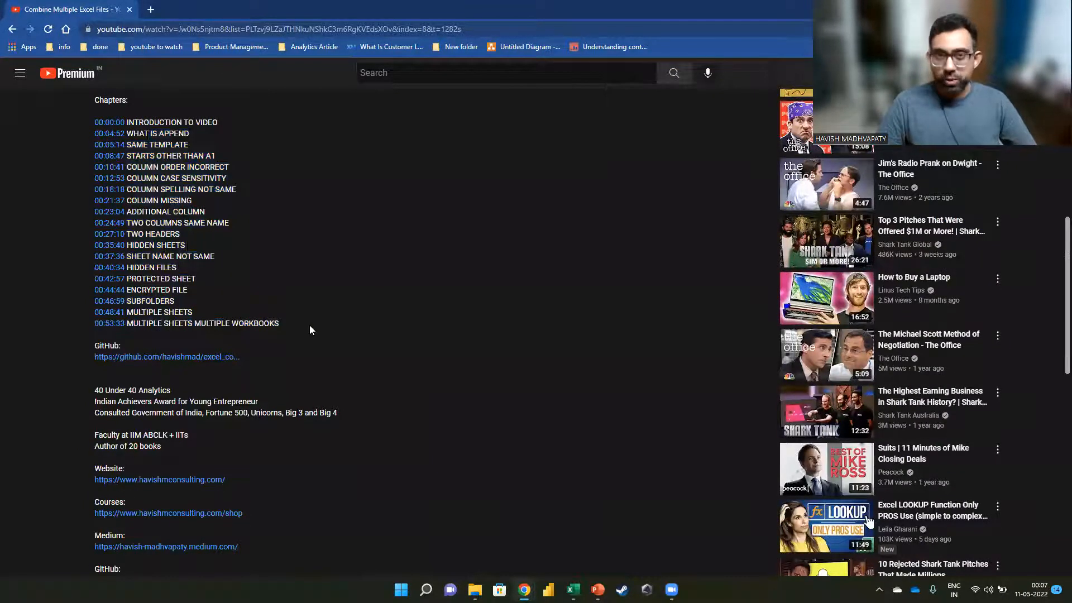